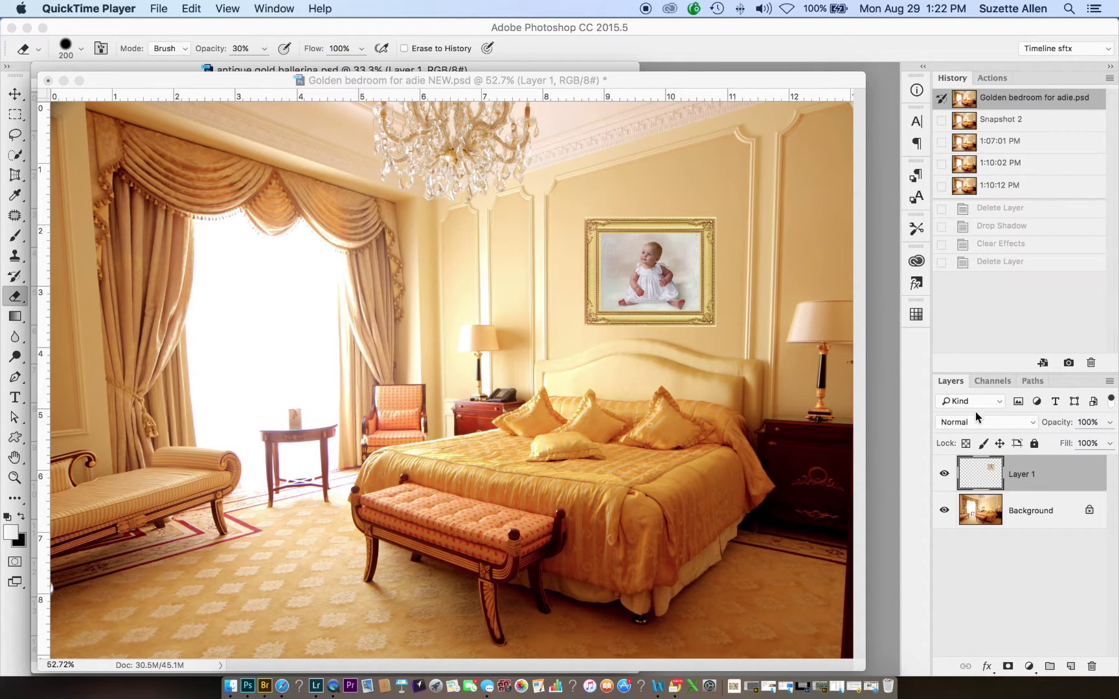
# Toggle the portrait layer off and on, then draw a perspective crop box over the whole image.
pyautogui.click(944, 475)
pyautogui.click(944, 474)
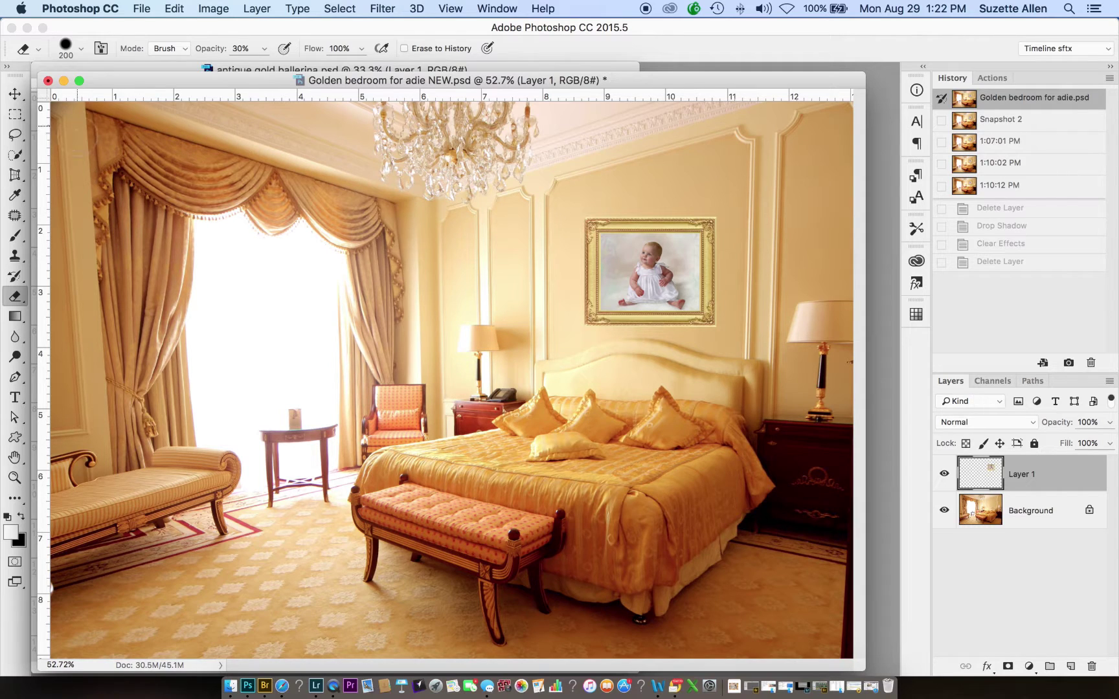
pyautogui.moveTo(15, 175); pyautogui.dragTo(52, 187)
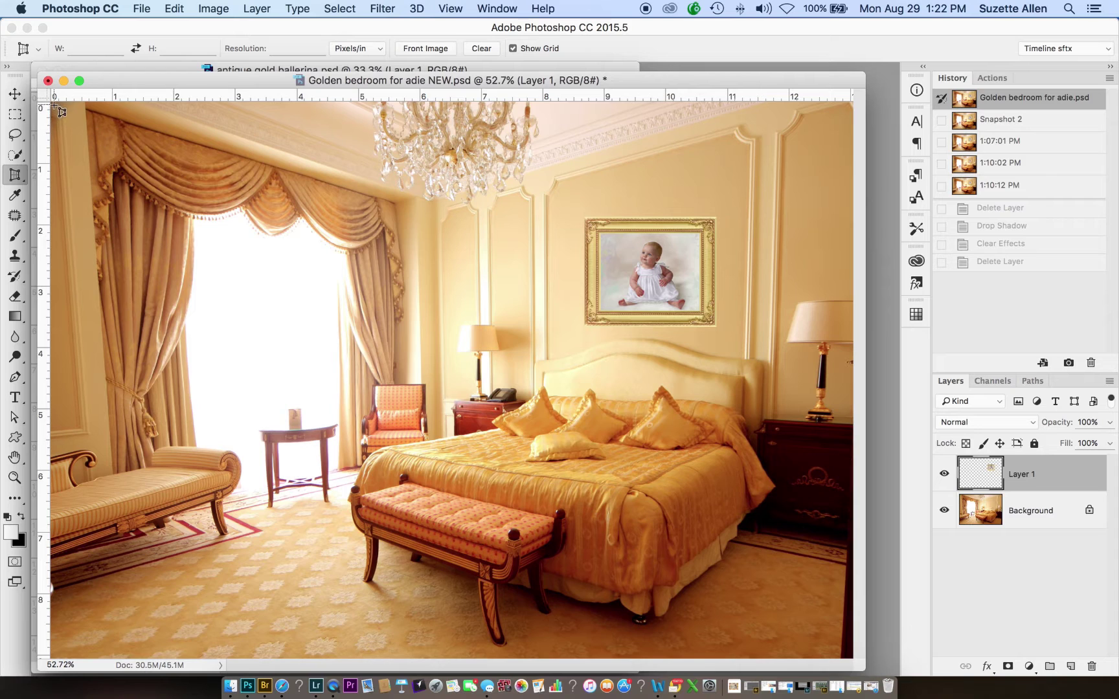
pyautogui.moveTo(47, 95); pyautogui.dragTo(856, 667)
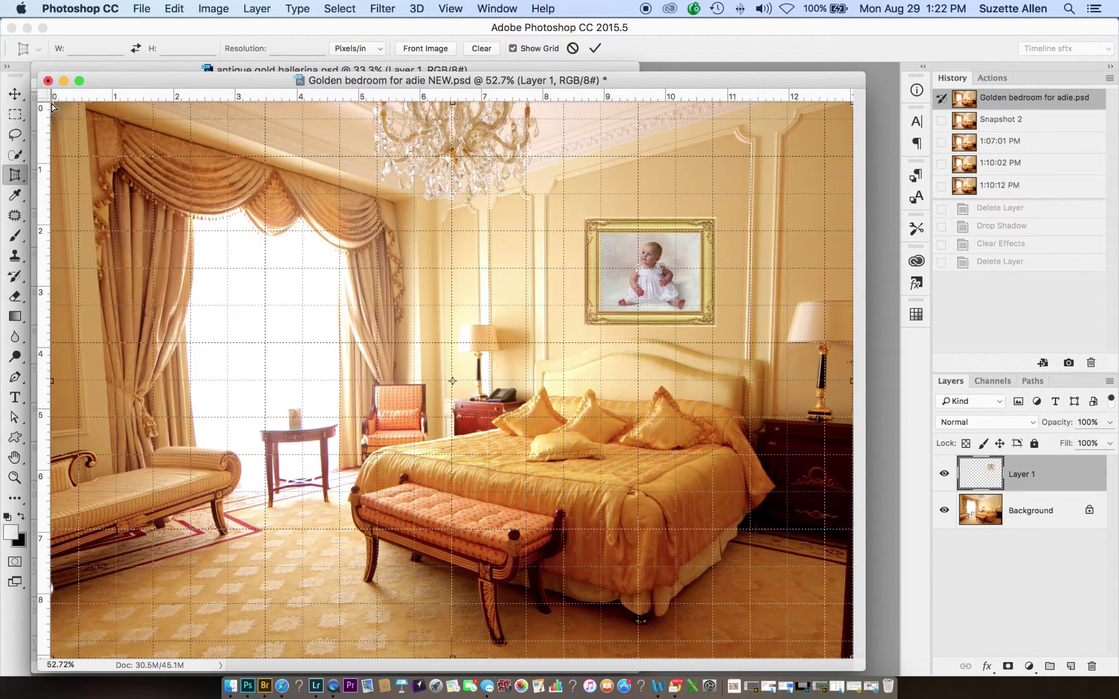
# Angle the crop's corners and edges to follow the wall along the frame's top and bottom.
pyautogui.moveTo(53, 104); pyautogui.dragTo(77, 307)
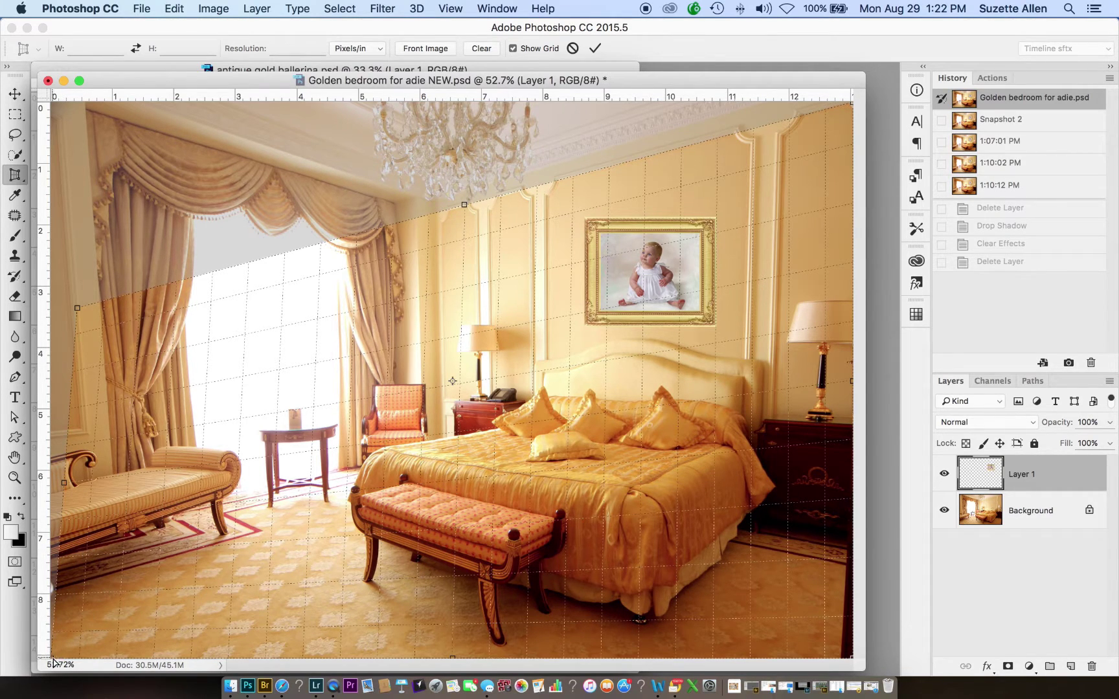
pyautogui.moveTo(54, 660); pyautogui.dragTo(89, 421)
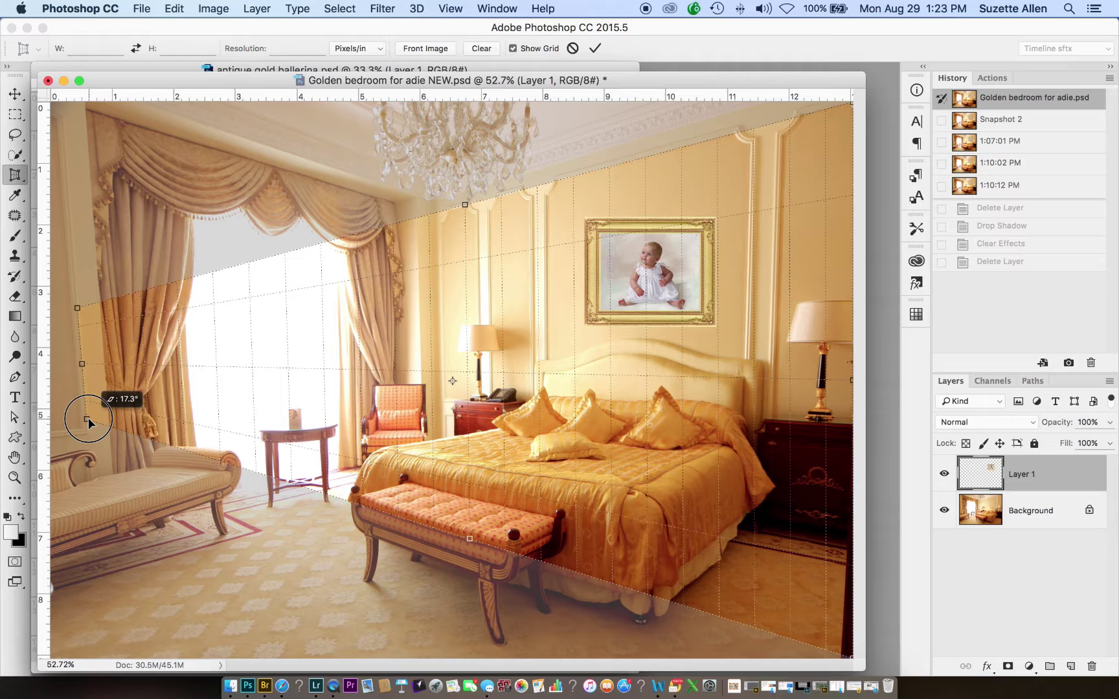
pyautogui.moveTo(88, 419); pyautogui.dragTo(87, 418)
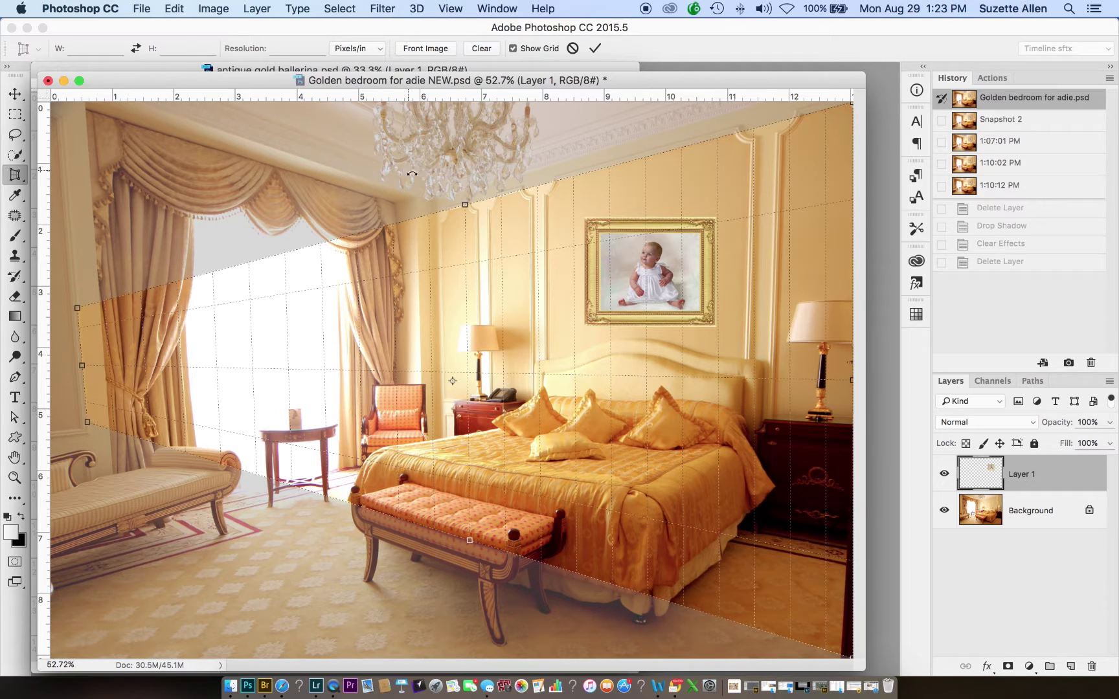
pyautogui.moveTo(467, 205); pyautogui.dragTo(466, 246)
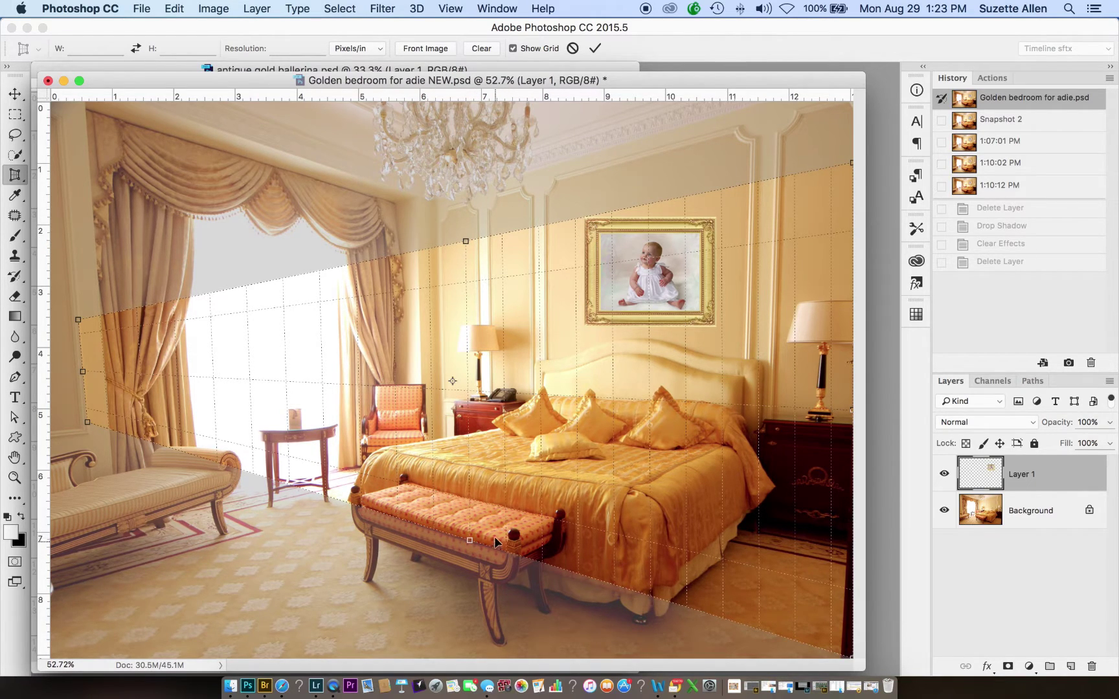
pyautogui.moveTo(470, 540); pyautogui.dragTo(270, 332)
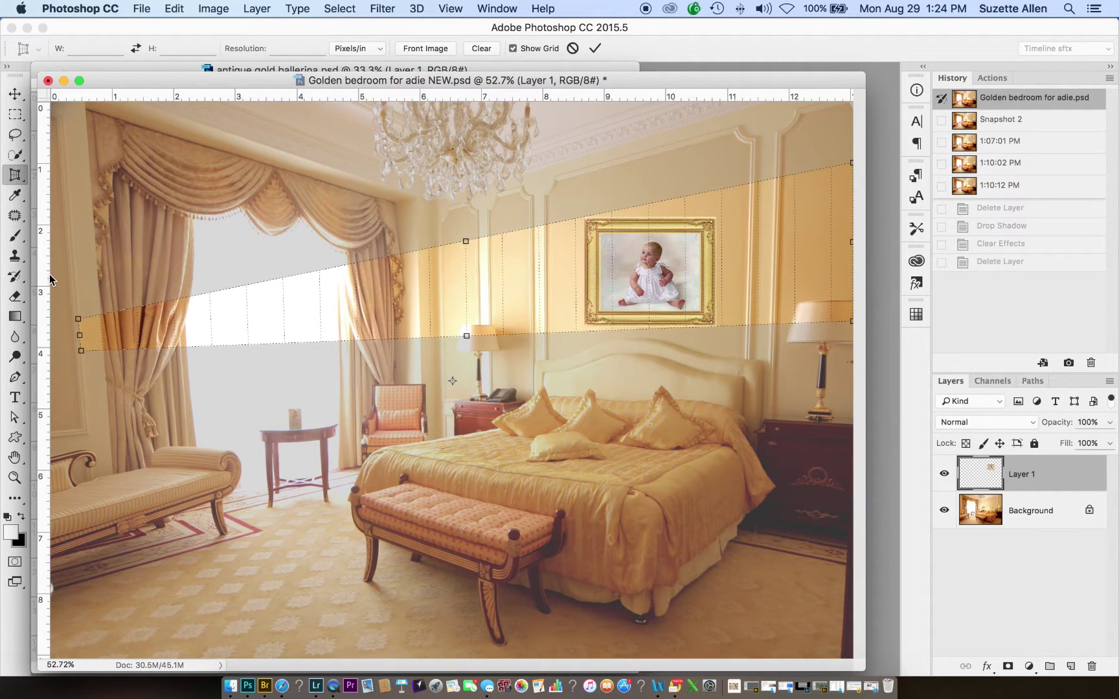
# Place two vertical guides and a horizontal guide above the portrait frame.
pyautogui.moveTo(49, 275); pyautogui.dragTo(576, 304)
pyautogui.press('super+semicolon')
pyautogui.moveTo(43, 289); pyautogui.dragTo(715, 286)
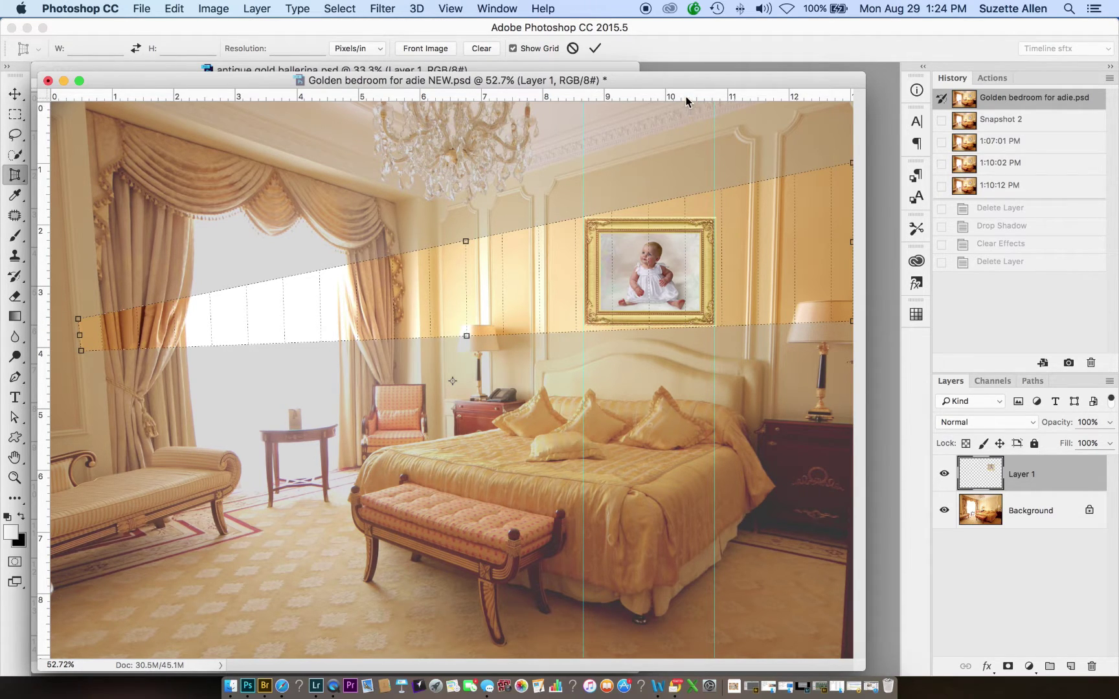
pyautogui.moveTo(688, 96); pyautogui.dragTo(695, 190)
pyautogui.moveTo(691, 96); pyautogui.dragTo(572, 69)
# Add a horizontal guide at the frame's lower edge, then cancel the perspective crop.
pyautogui.press('super+equal')
pyautogui.press('super+equal')
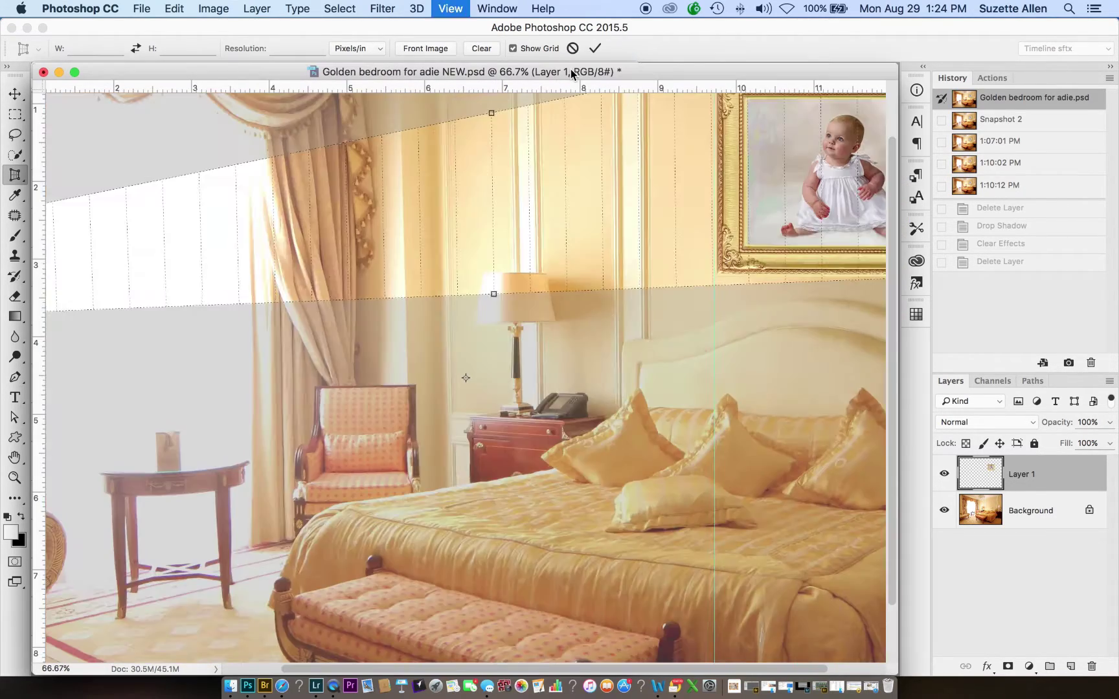
pyautogui.hscroll(6, 701, 594)
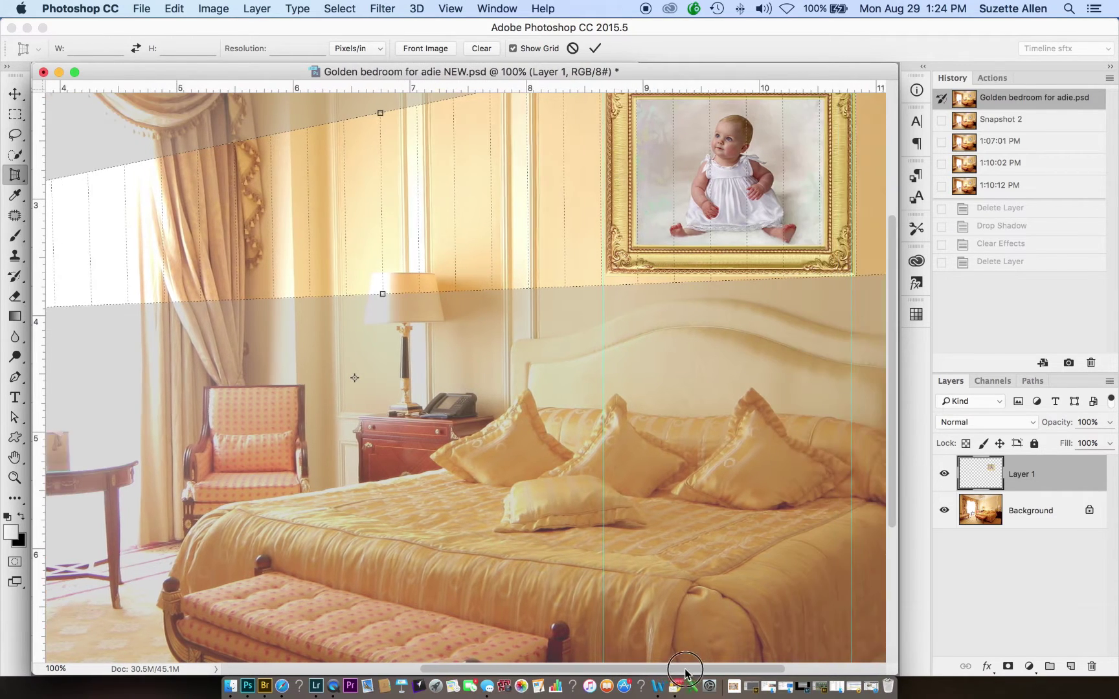
pyautogui.moveTo(606, 86); pyautogui.dragTo(615, 285)
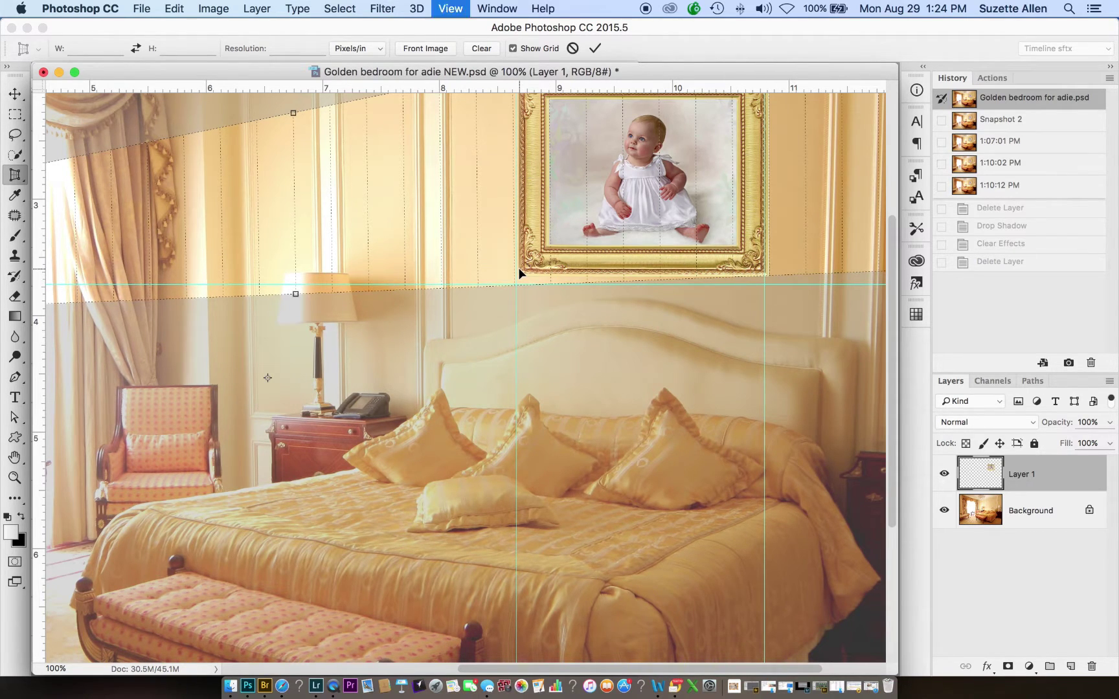
pyautogui.press('super+0')
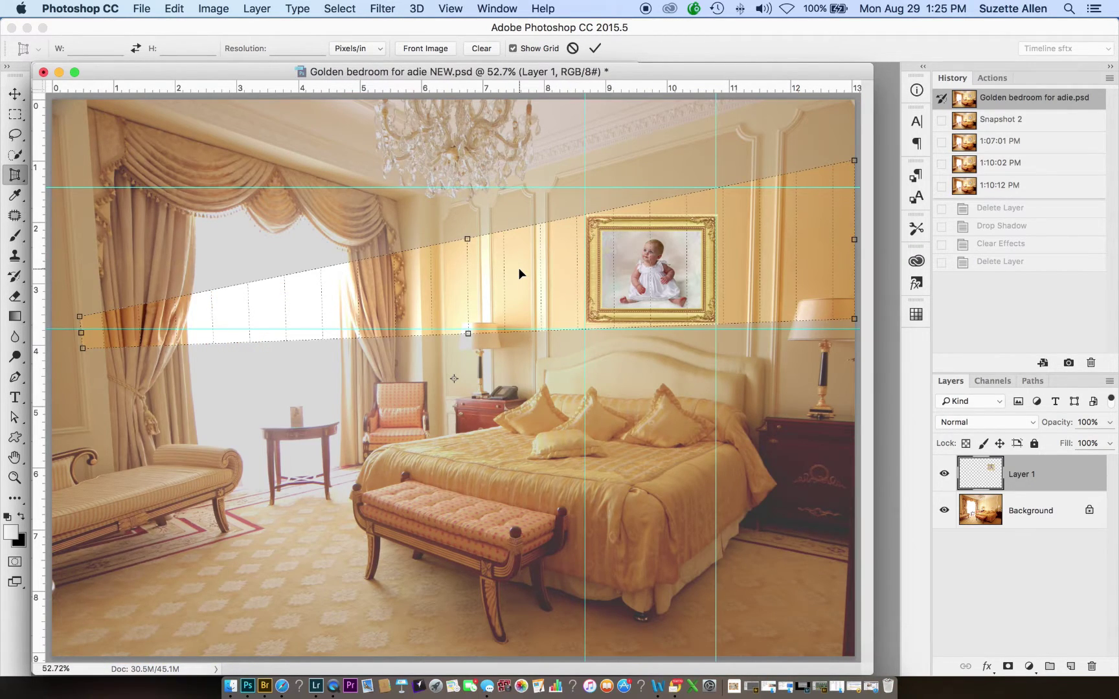
pyautogui.press('Escape')
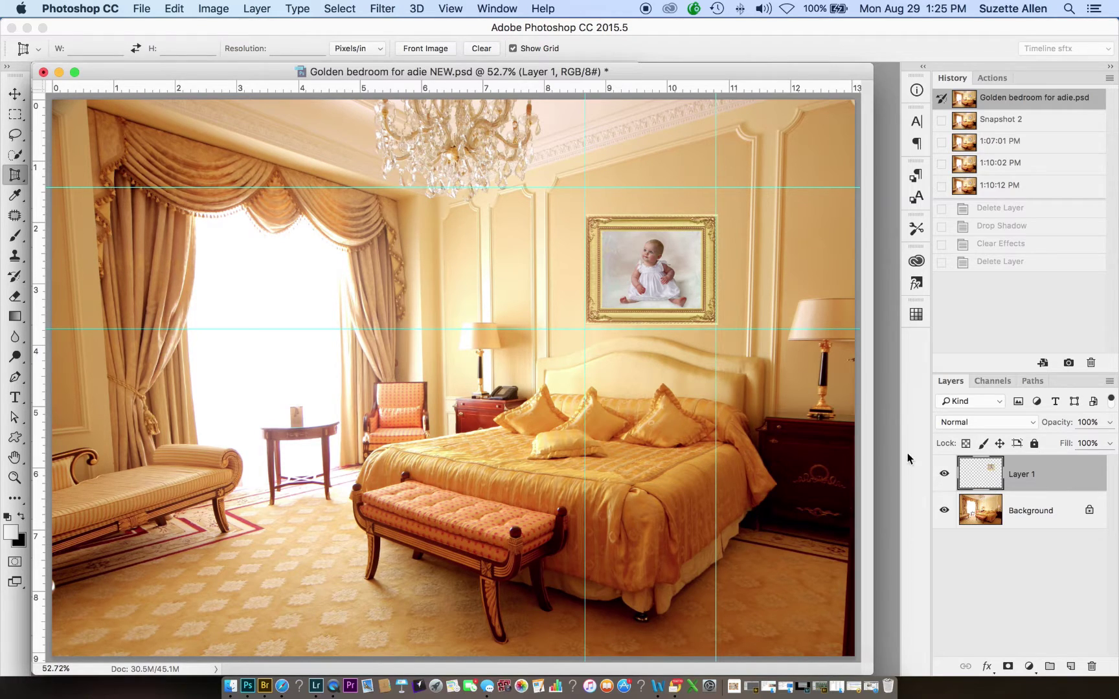
# Distort the portrait by raising its top-right corner and adjusting the bottom-left corner.
pyautogui.press('super+t')
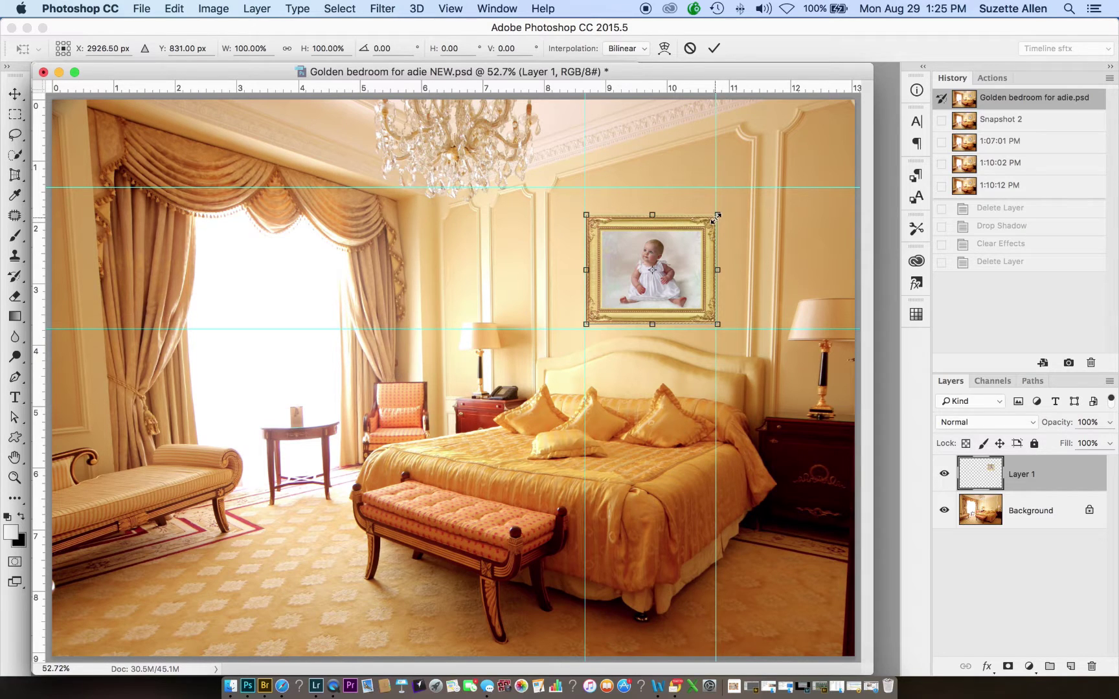
pyautogui.click(718, 213)
pyautogui.moveTo(718, 214); pyautogui.dragTo(715, 188)
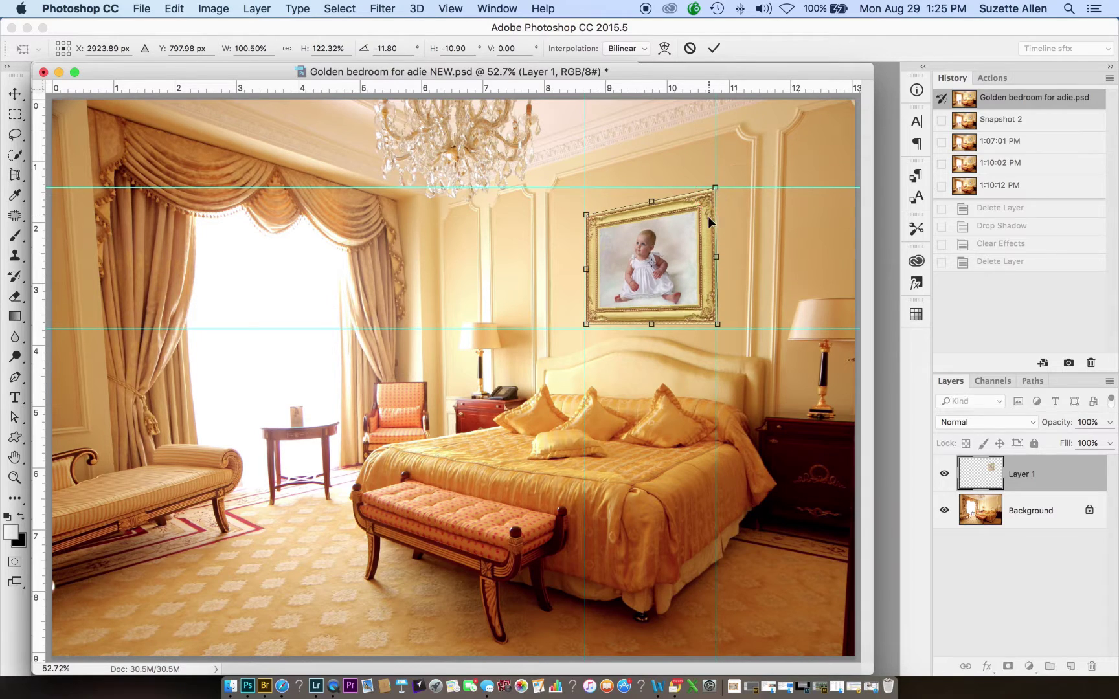
pyautogui.moveTo(585, 324); pyautogui.dragTo(585, 329)
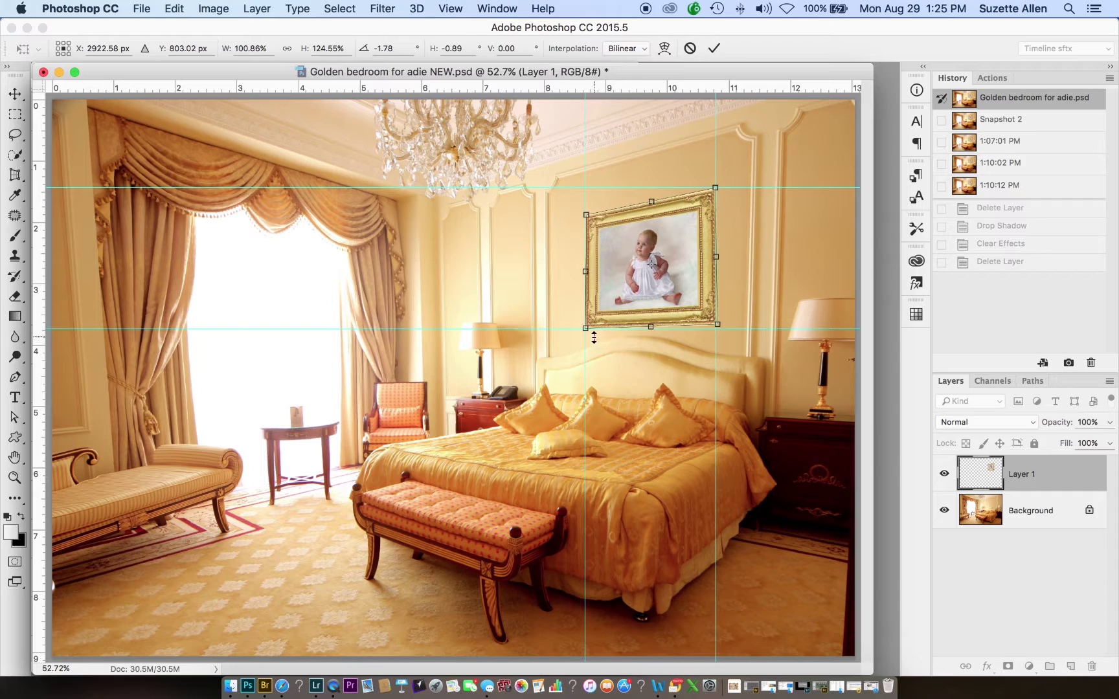
pyautogui.press('Return')
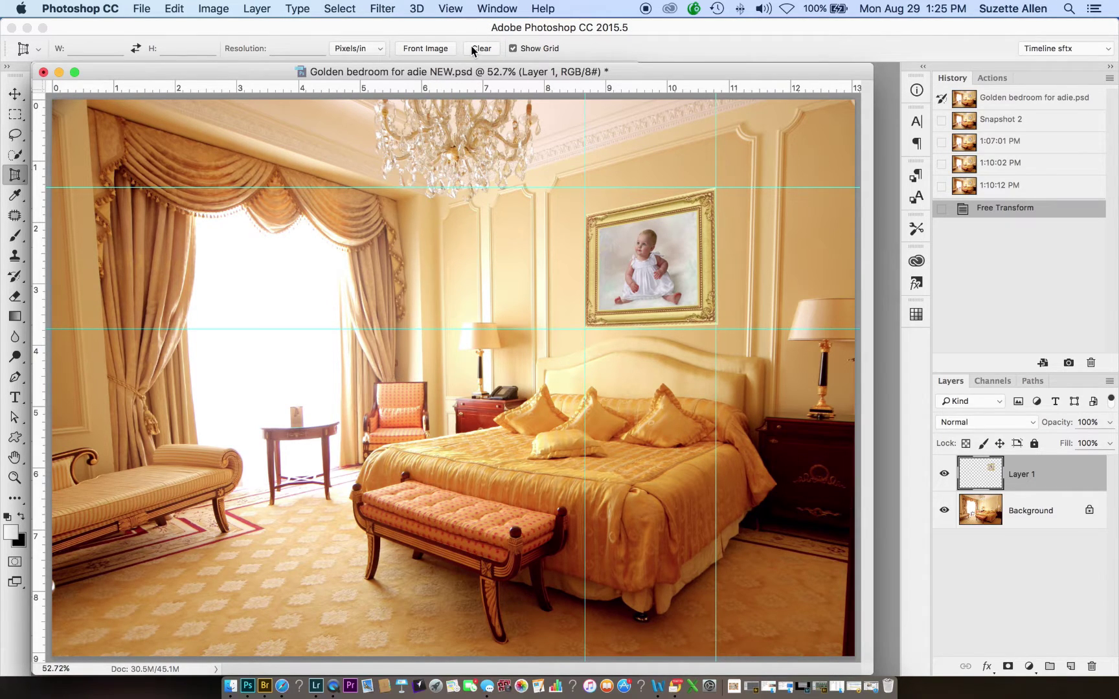
# Clear all guides using View > Clear Guides.
pyautogui.click(455, 8)
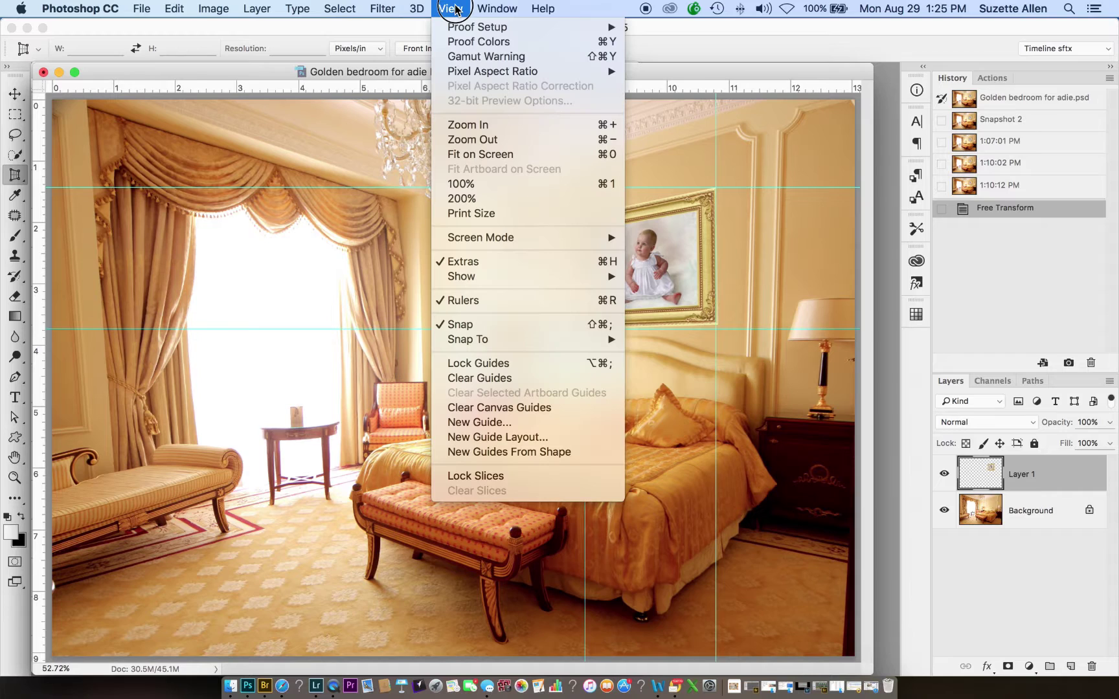
pyautogui.click(495, 378)
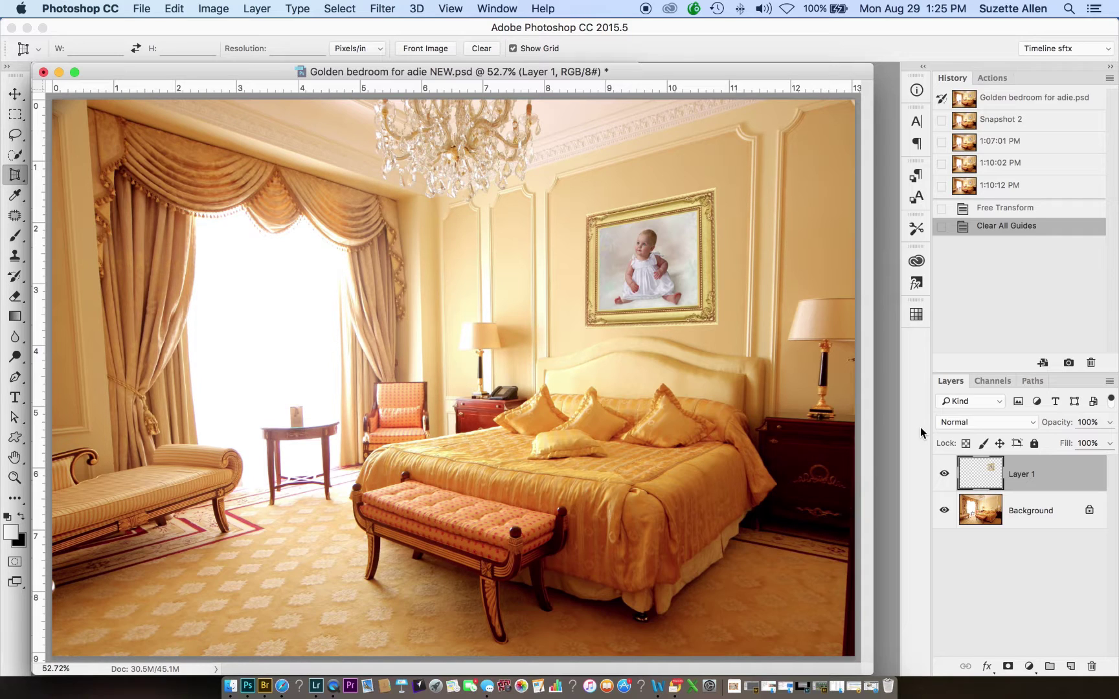
# Add a drop shadow to the portrait layer with angle about -171° and increased distance.
pyautogui.doubleClick(1078, 477)
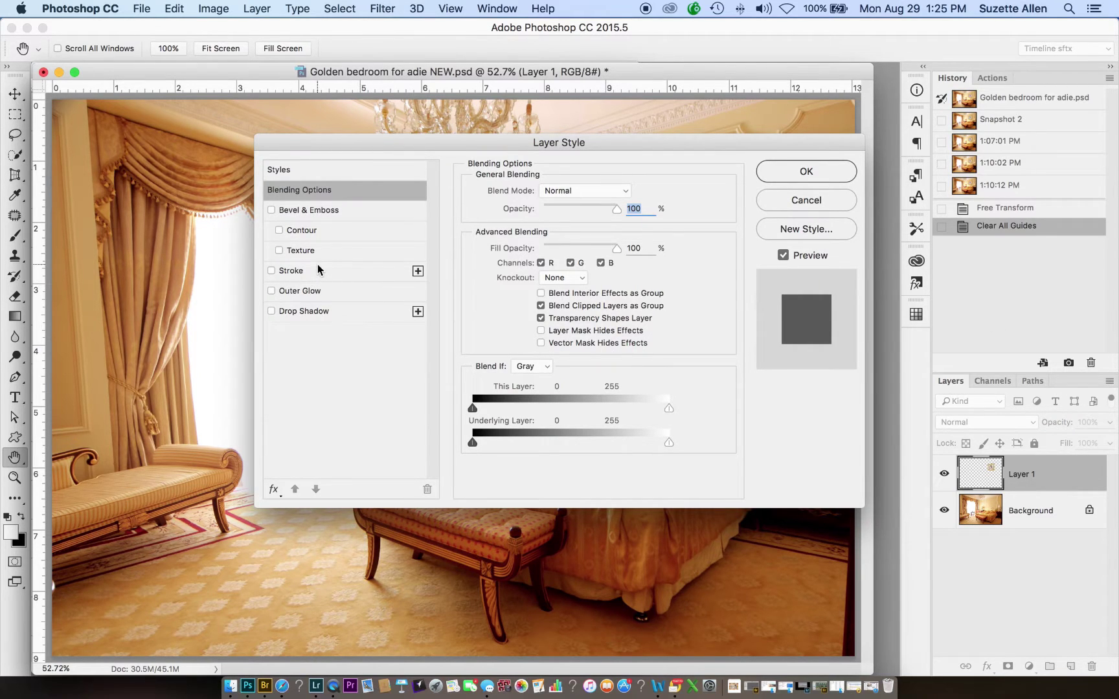
pyautogui.click(304, 310)
pyautogui.moveTo(509, 145); pyautogui.dragTo(683, 390)
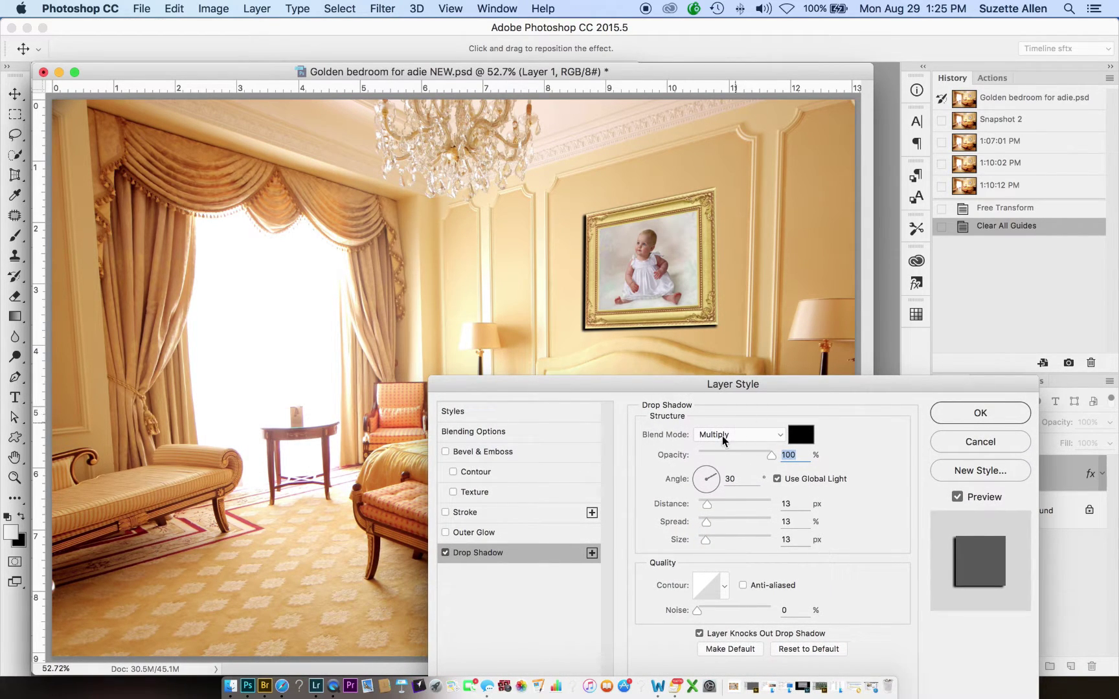
pyautogui.click(716, 477)
pyautogui.moveTo(716, 477); pyautogui.dragTo(699, 478)
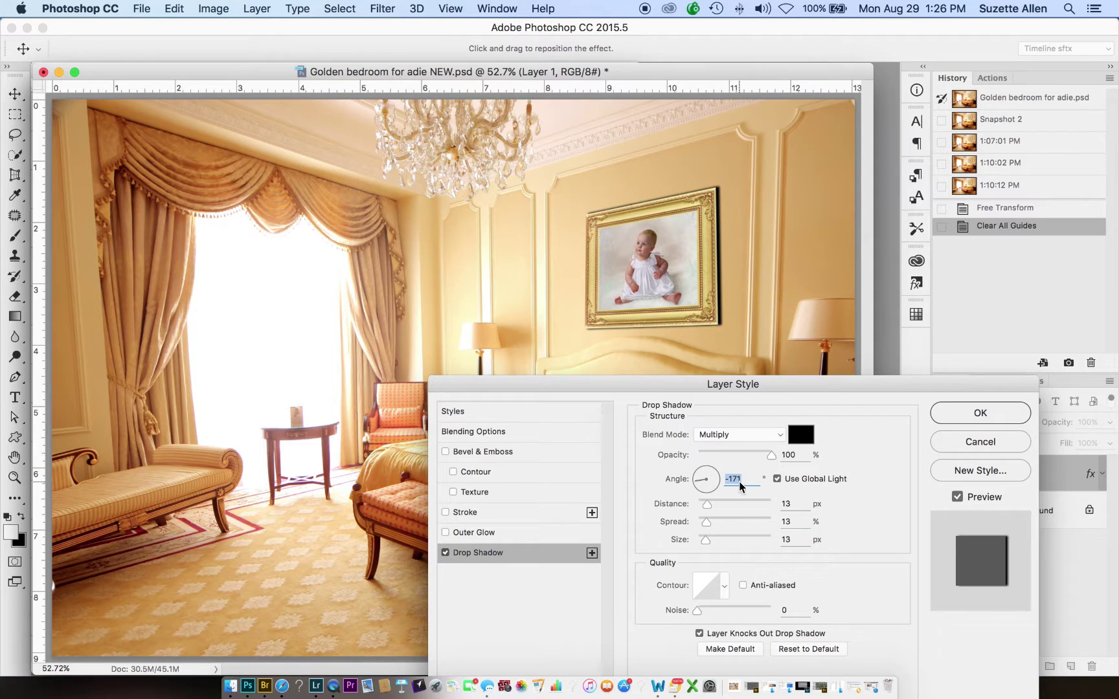
pyautogui.moveTo(708, 504)
pyautogui.mouseDown()
pyautogui.moveTo(730, 502)
pyautogui.moveTo(721, 504)
pyautogui.mouseUp()
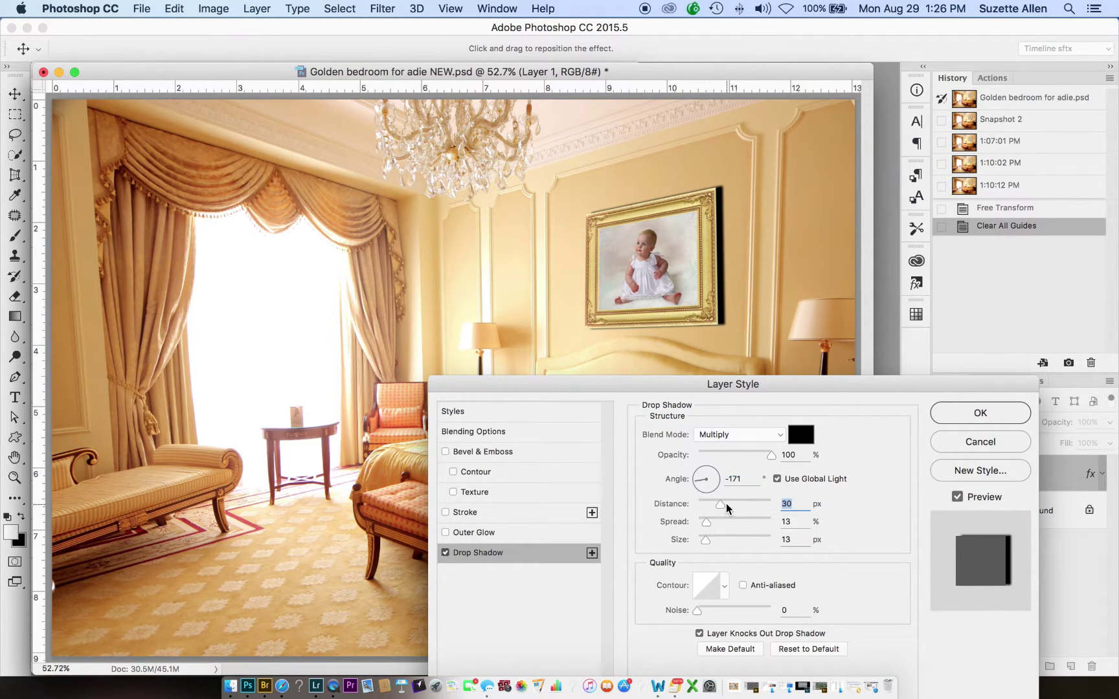
# Sample the curtain's brown as shadow colour, set size 51 px and distance 30 px.
pyautogui.click(801, 436)
pyautogui.click(170, 142)
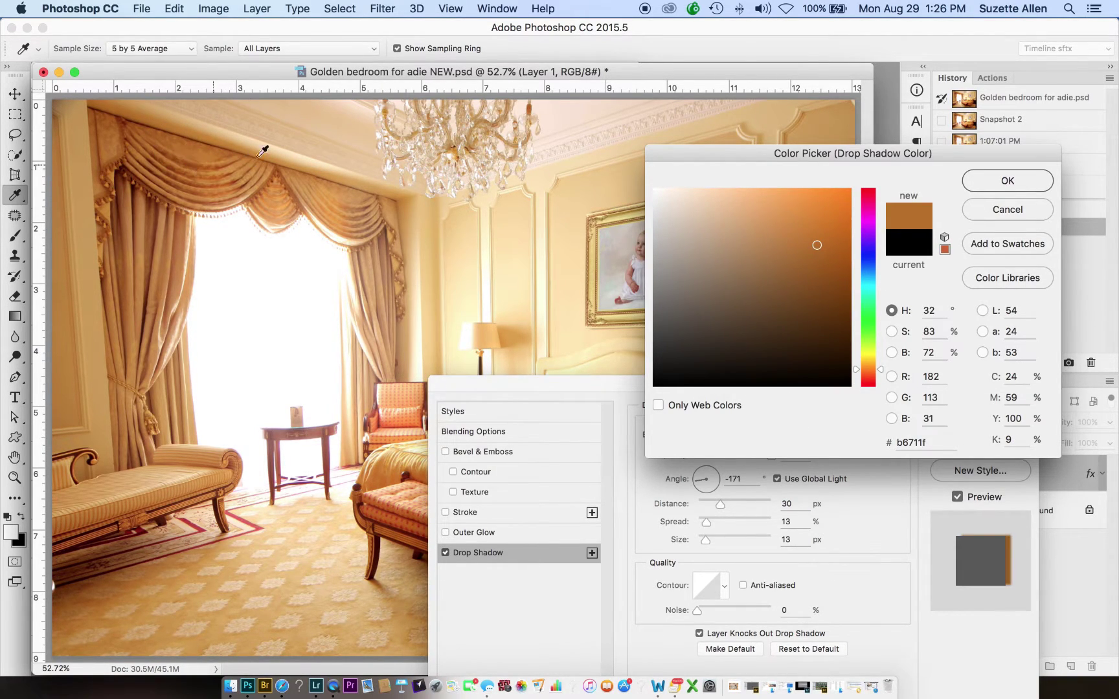
pyautogui.click(1007, 182)
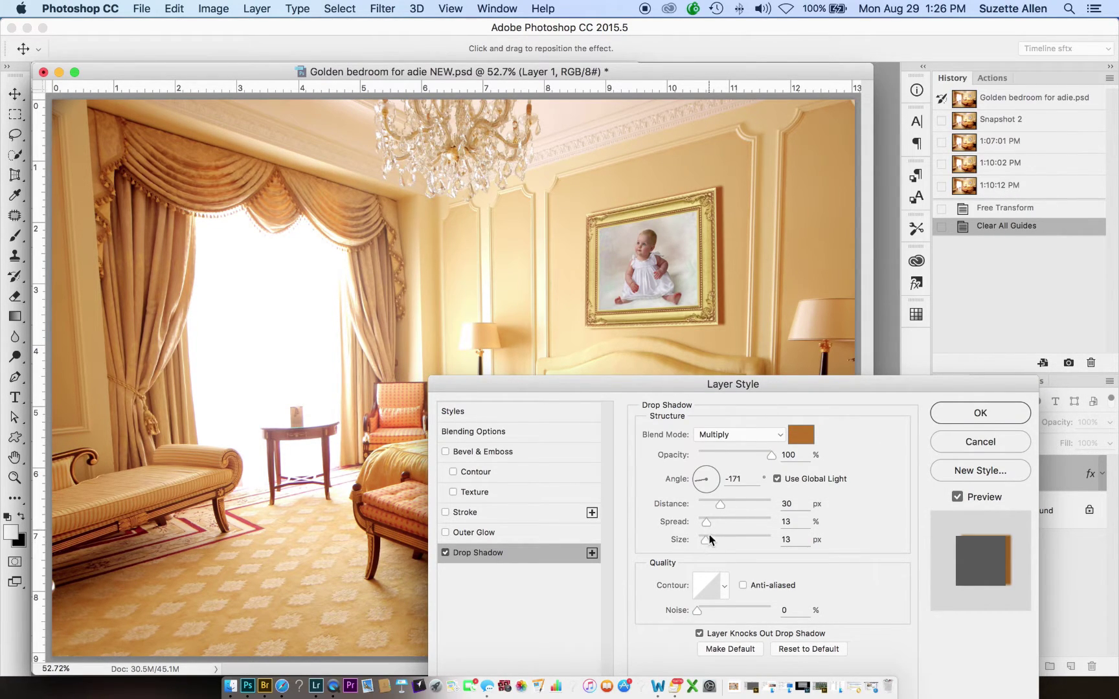
pyautogui.moveTo(709, 535); pyautogui.dragTo(723, 505)
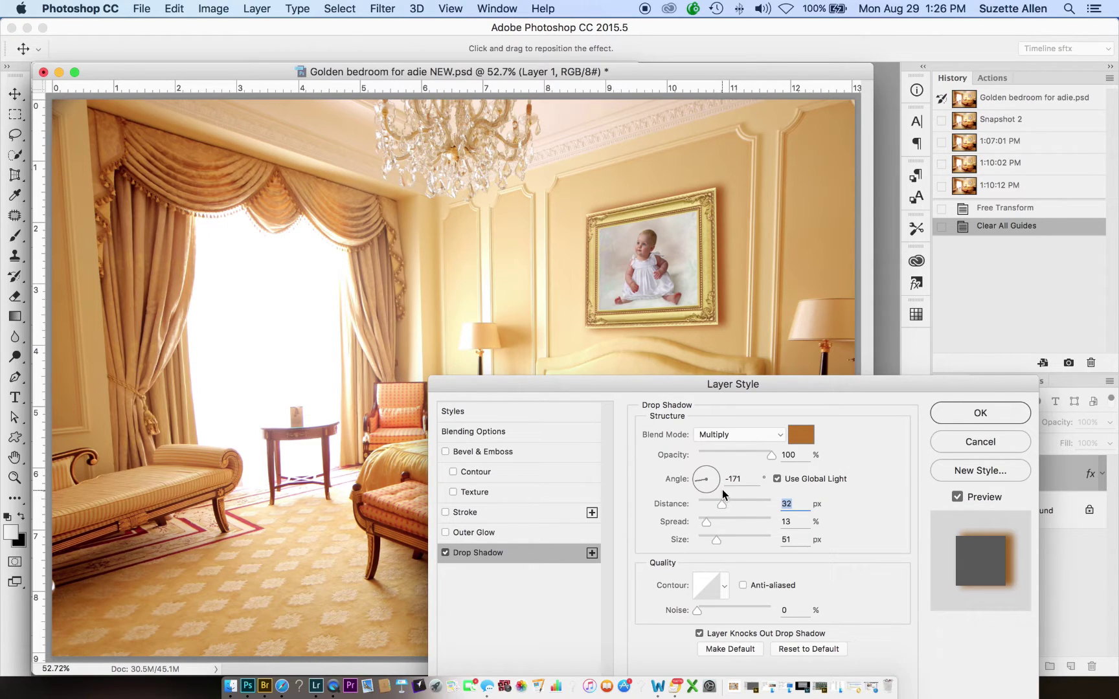
pyautogui.moveTo(722, 504); pyautogui.dragTo(704, 522)
pyautogui.click(979, 415)
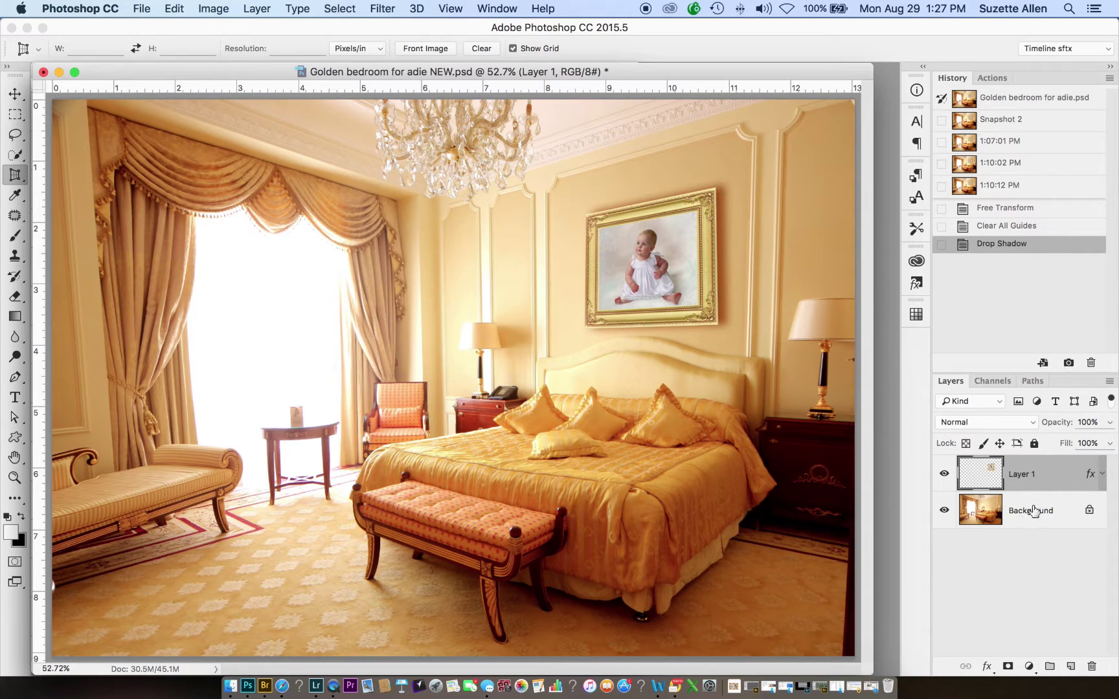
# Use Create Layer on Layer 1's effects to split out the drop shadow.
pyautogui.click(1095, 476)
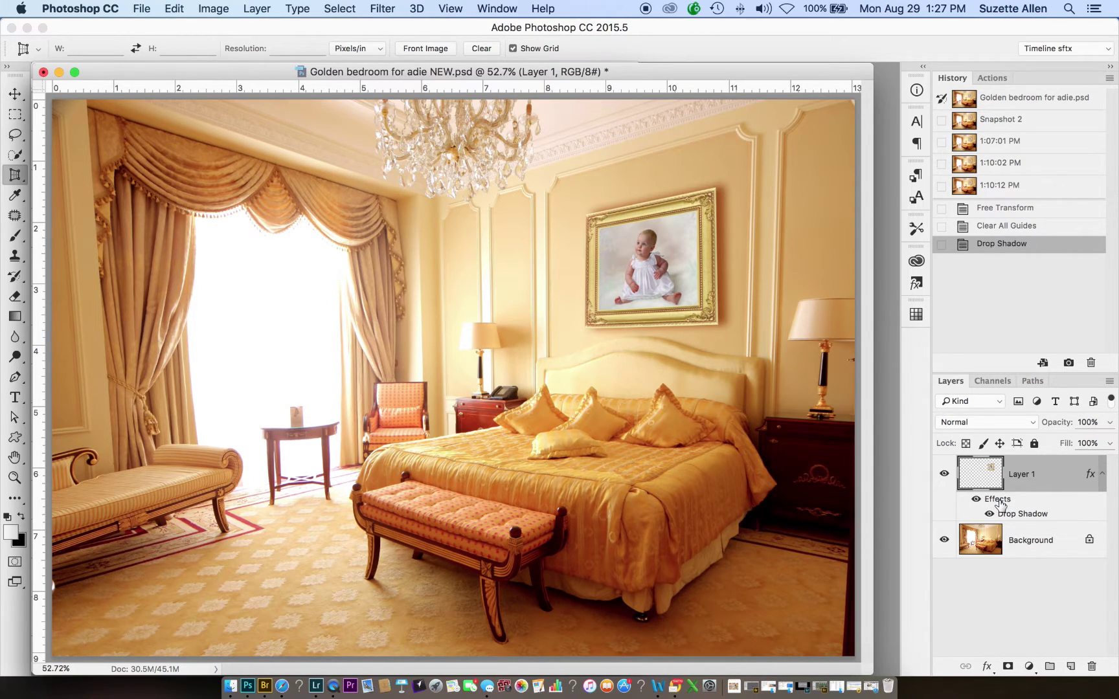
pyautogui.rightClick(999, 503)
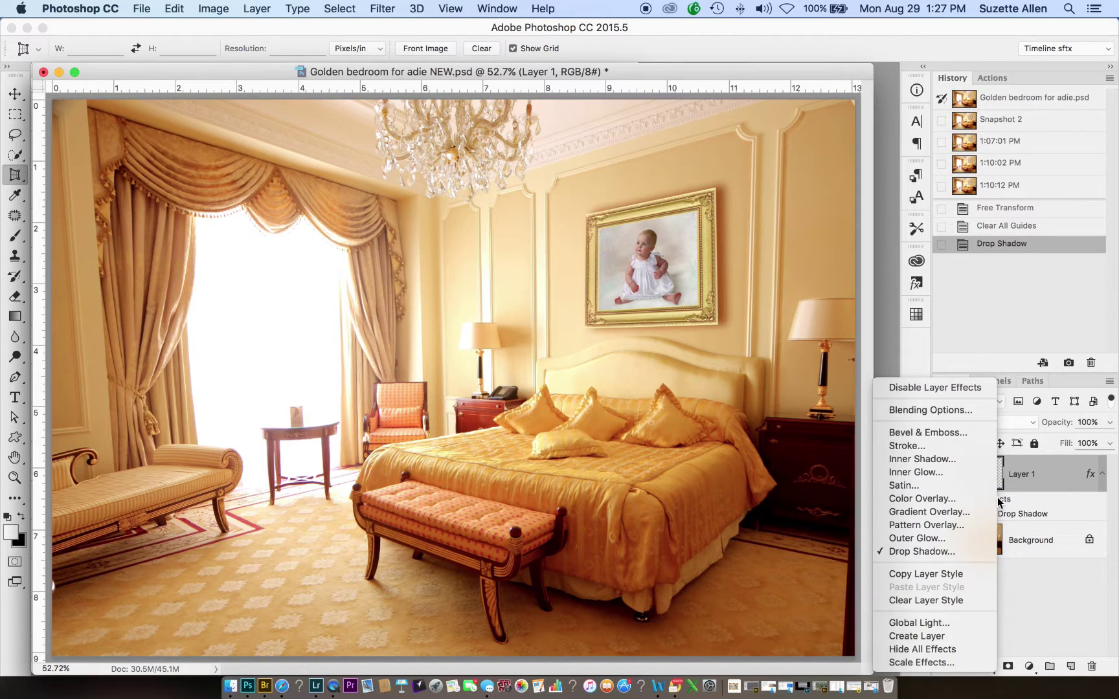
pyautogui.click(930, 635)
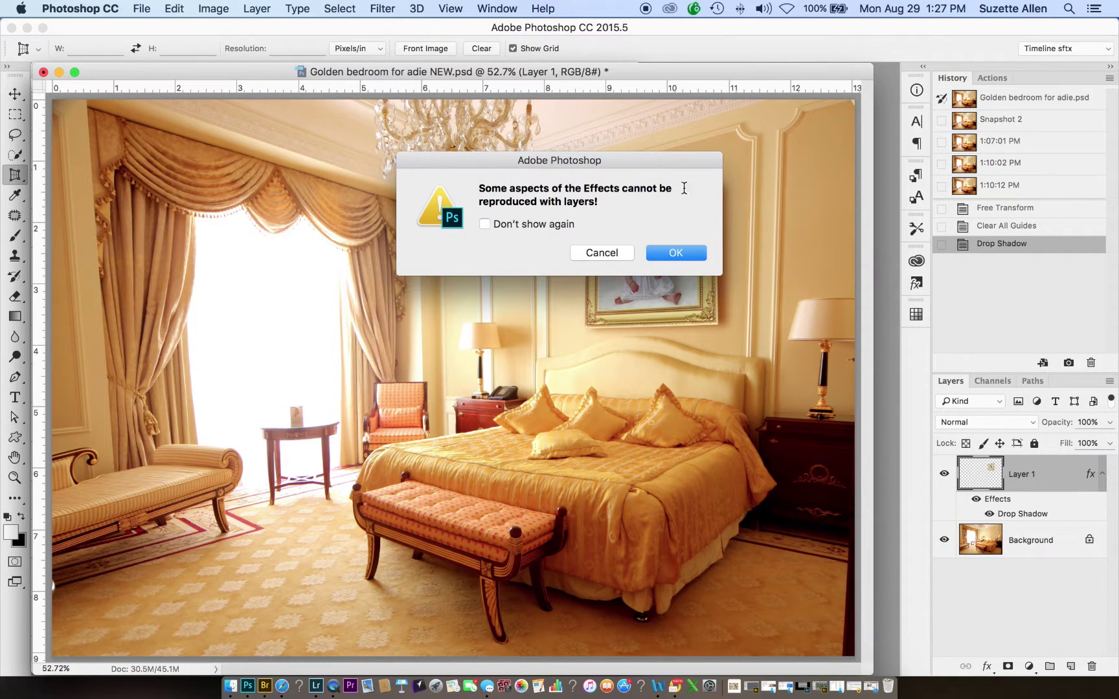
pyautogui.click(675, 254)
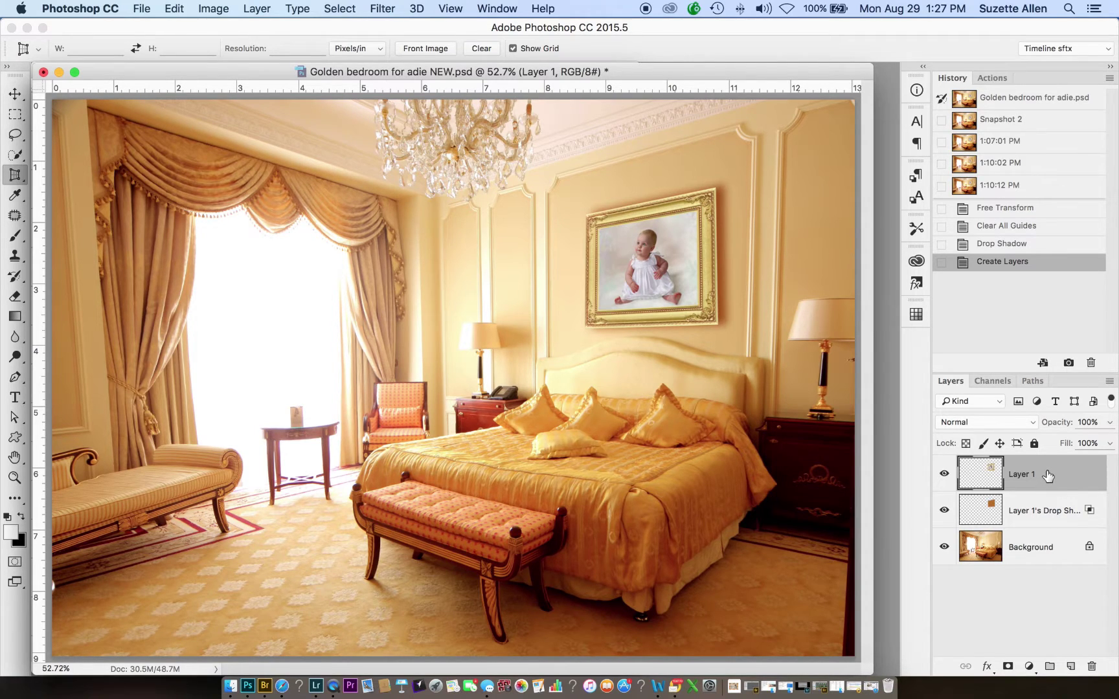
# Toggle the new drop shadow layer's visibility to compare the result.
pyautogui.click(945, 511)
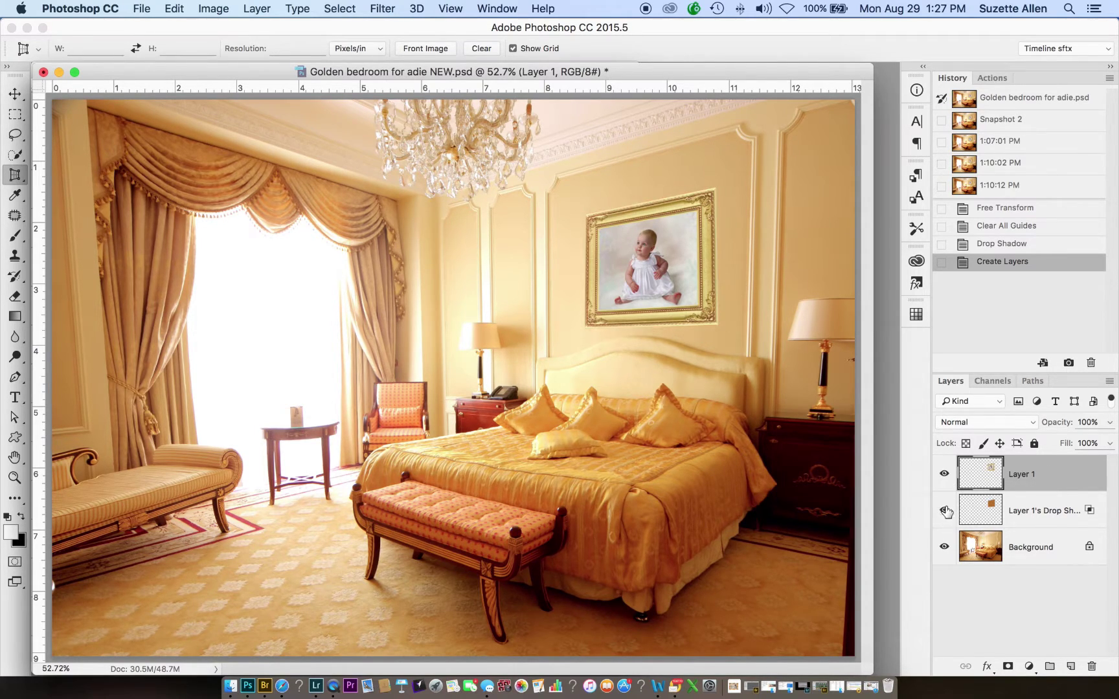
pyautogui.click(945, 510)
pyautogui.click(944, 511)
pyautogui.click(945, 511)
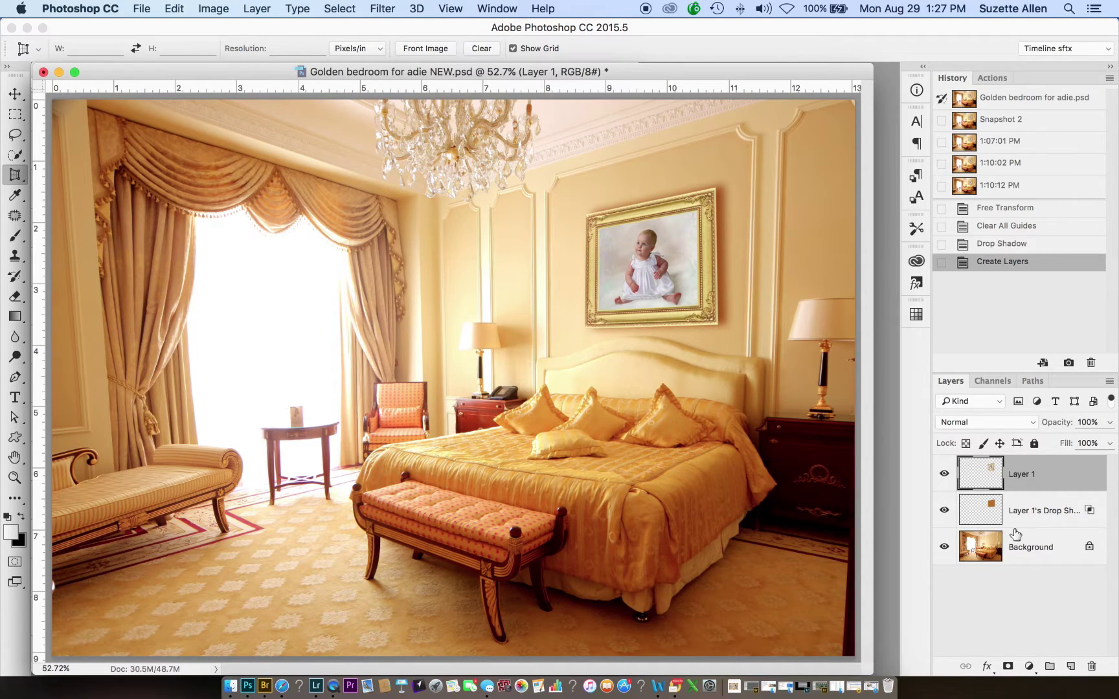
# Rotate the drop shadow layer about -1.6° and skew its bottom corners along the wall.
pyautogui.click(1036, 520)
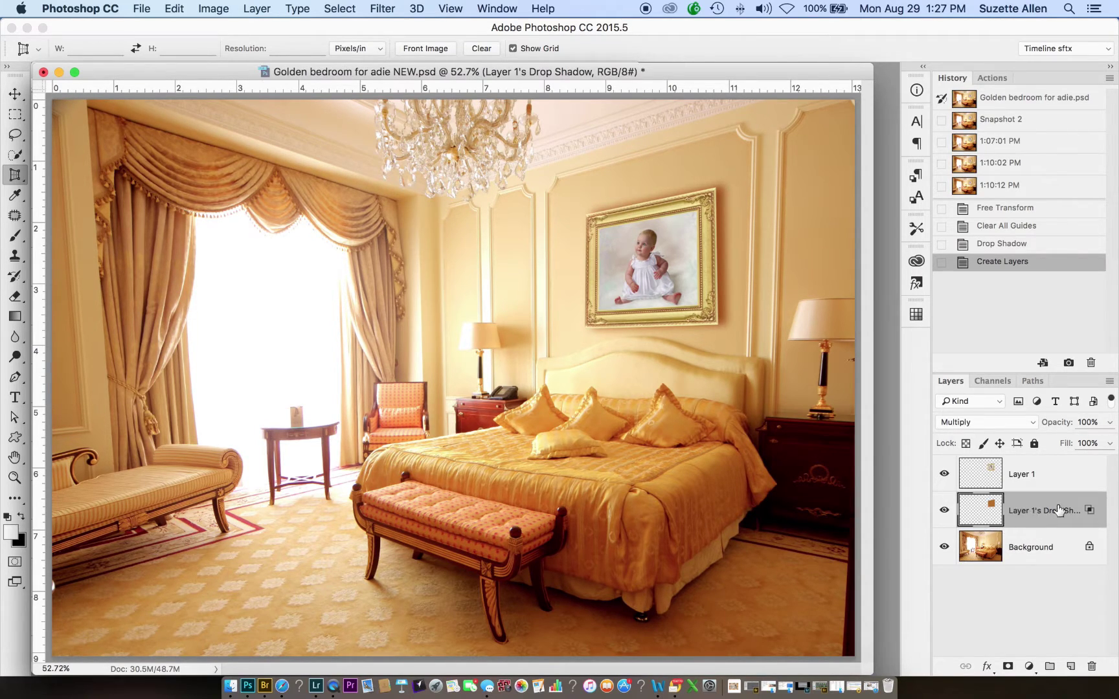
pyautogui.press('super+t')
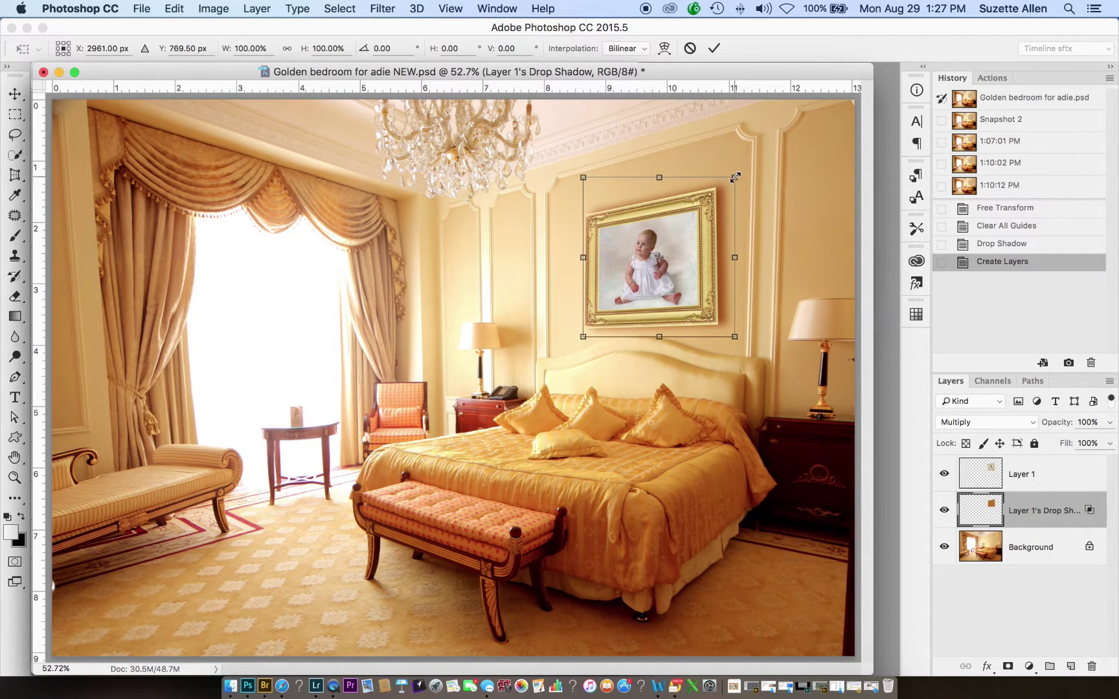
pyautogui.moveTo(735, 177); pyautogui.dragTo(732, 182)
pyautogui.moveTo(735, 336); pyautogui.dragTo(729, 336)
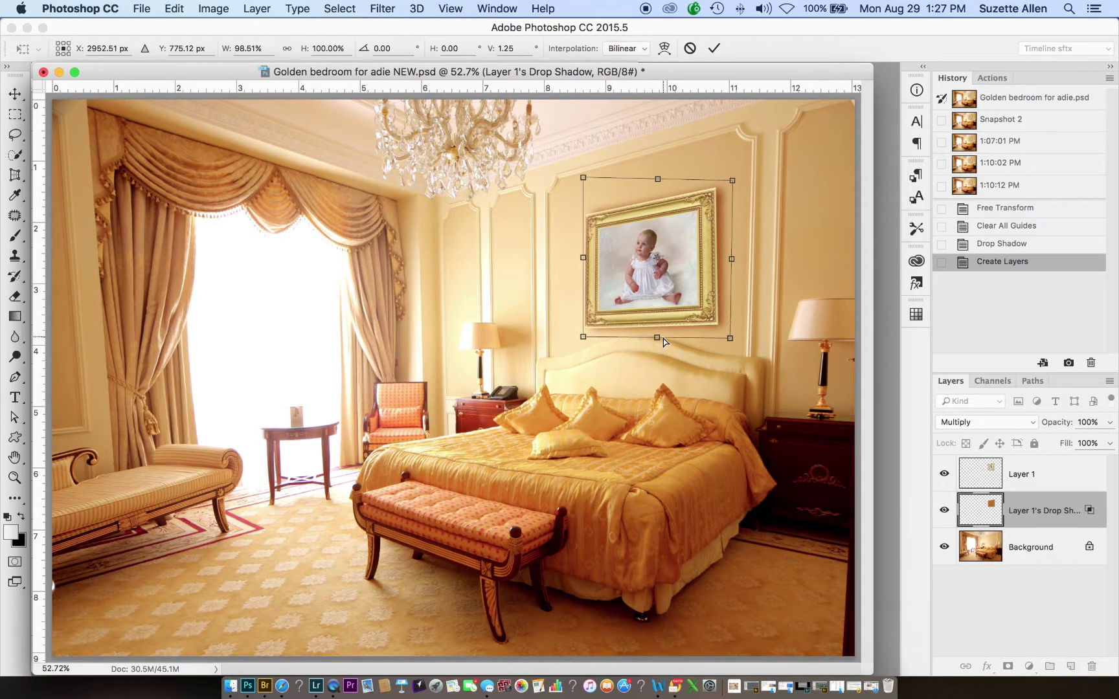
pyautogui.moveTo(657, 337); pyautogui.dragTo(659, 338)
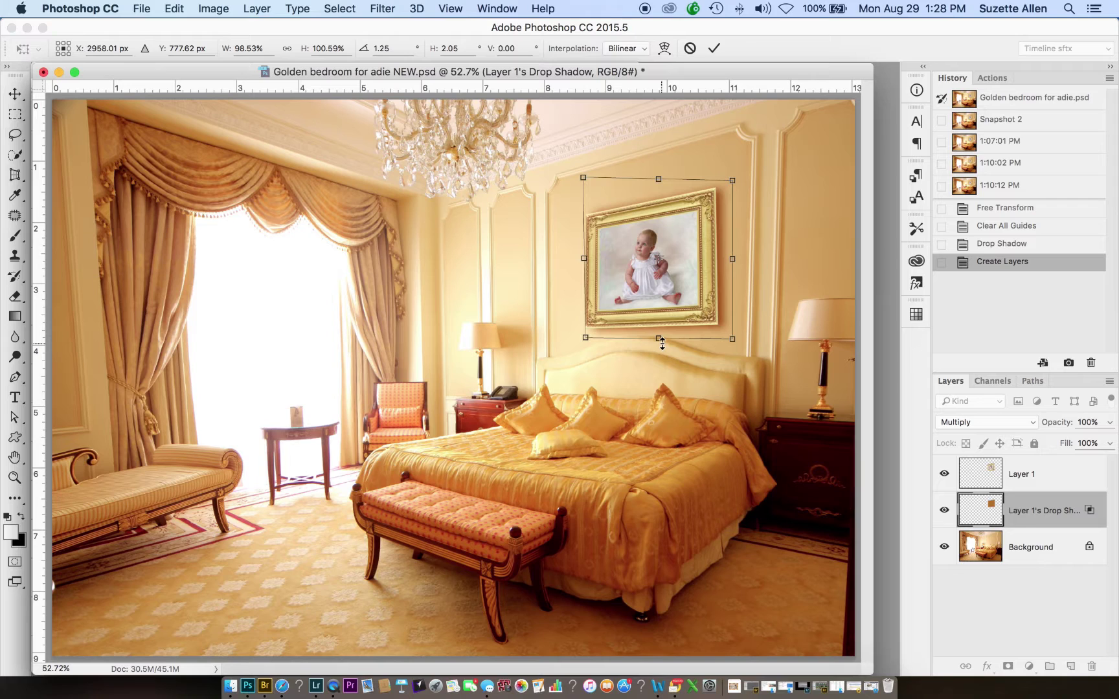
pyautogui.moveTo(658, 339); pyautogui.dragTo(654, 336)
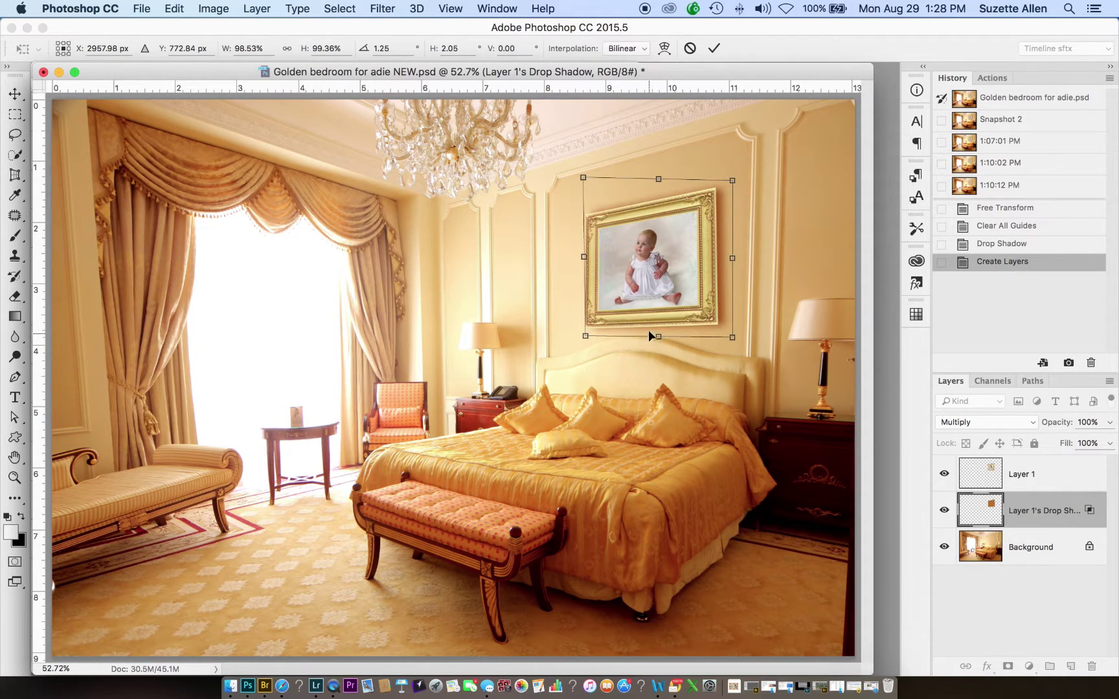
pyautogui.click(583, 180)
pyautogui.doubleClick(612, 248)
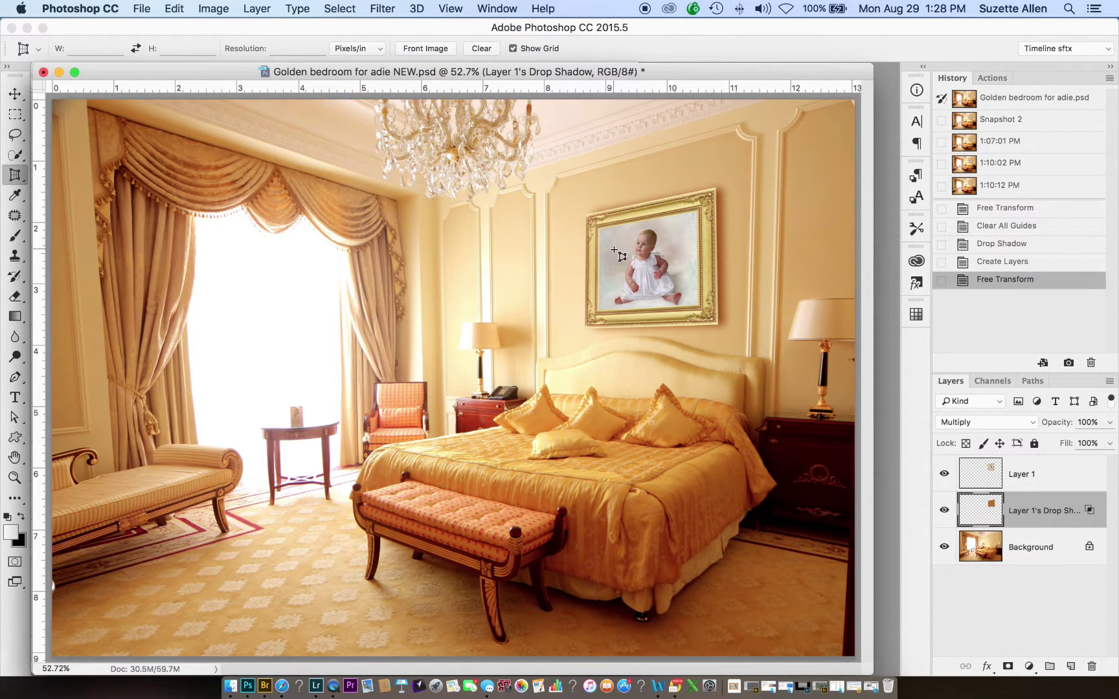